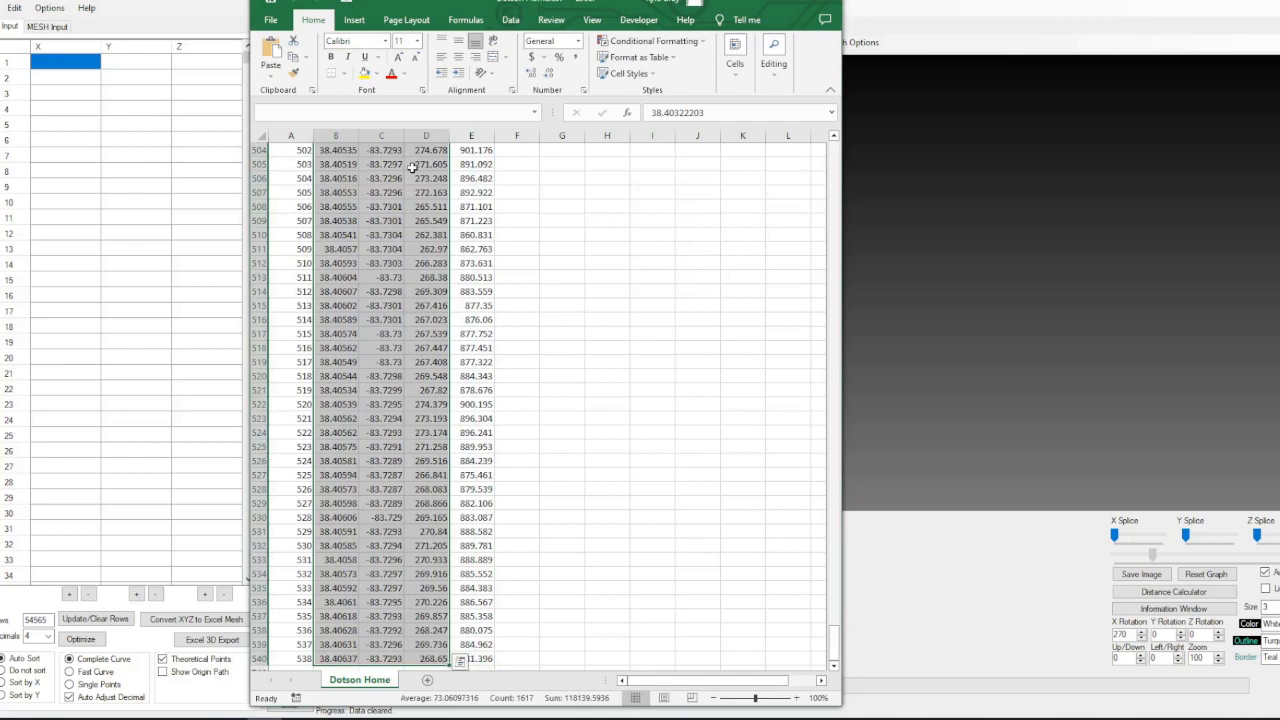
Step: Copy the latitude, longitude and meters values from the Dotson Home sheet and paste them into the XYZ input grid of XYZ Mesh
key("ctrl+c")
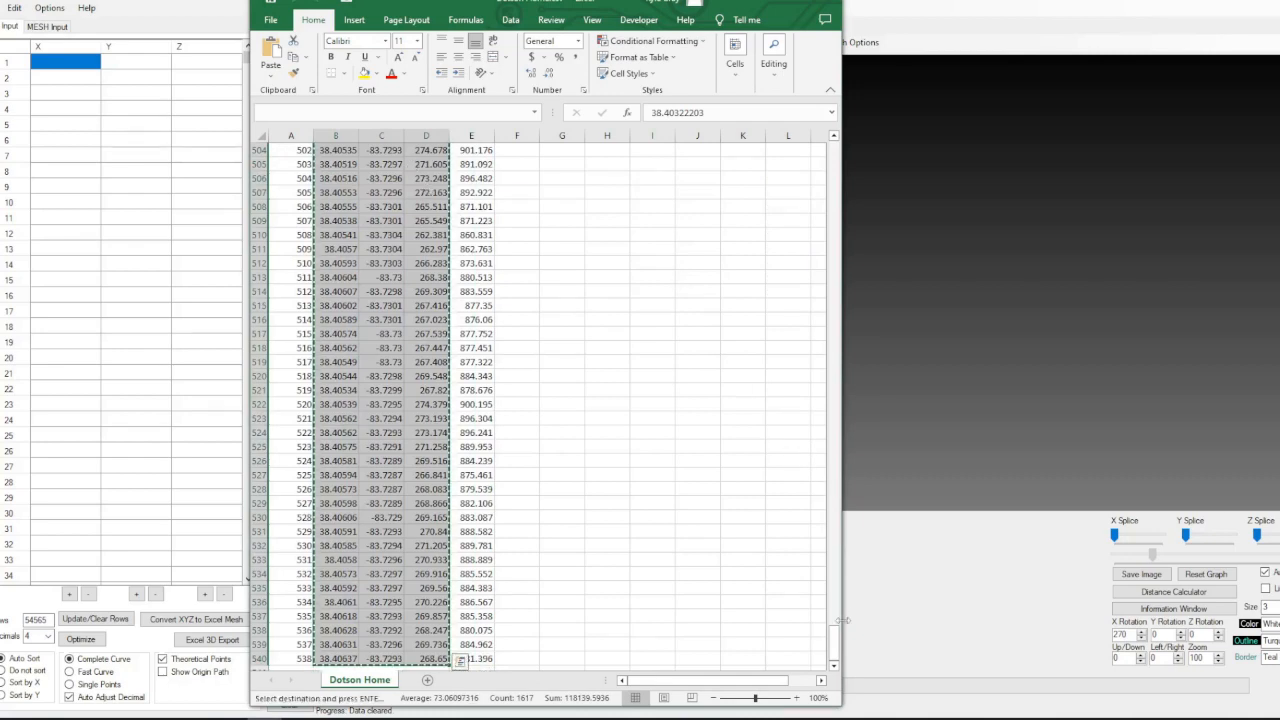
left_click_drag(833, 632, 848, 150)
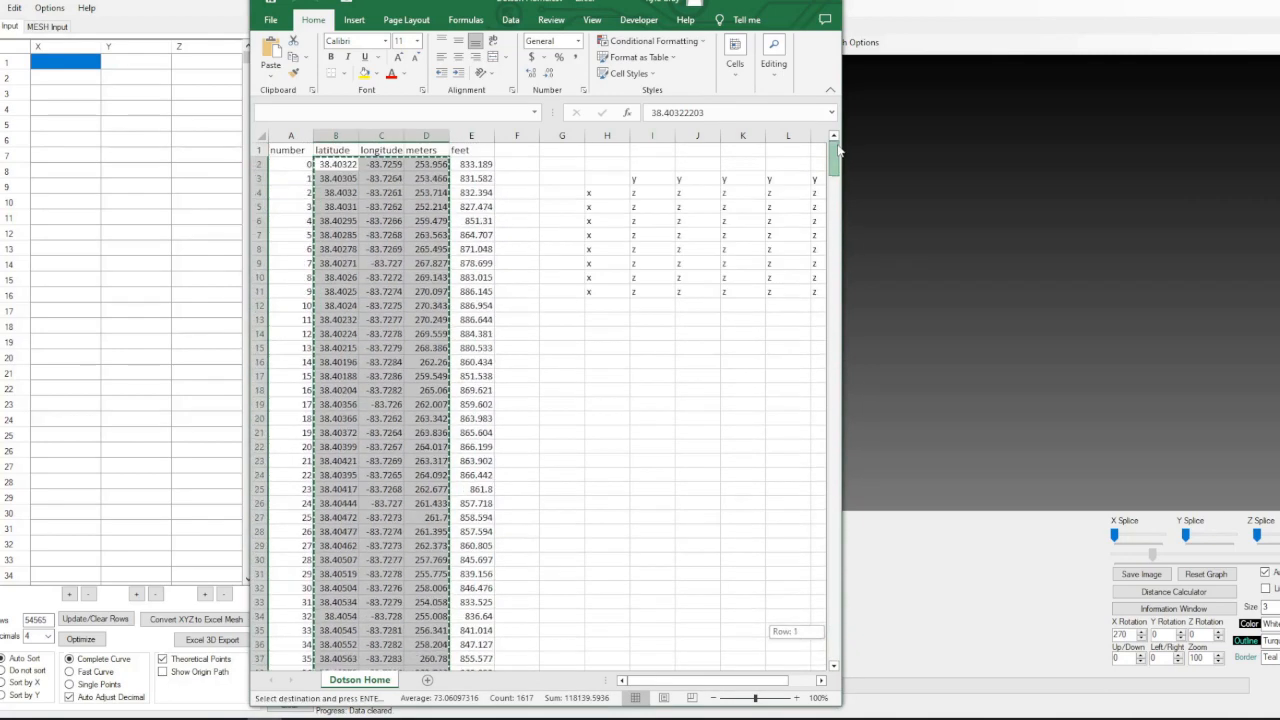
left_click(55, 63)
right_click(55, 63)
left_click(92, 78)
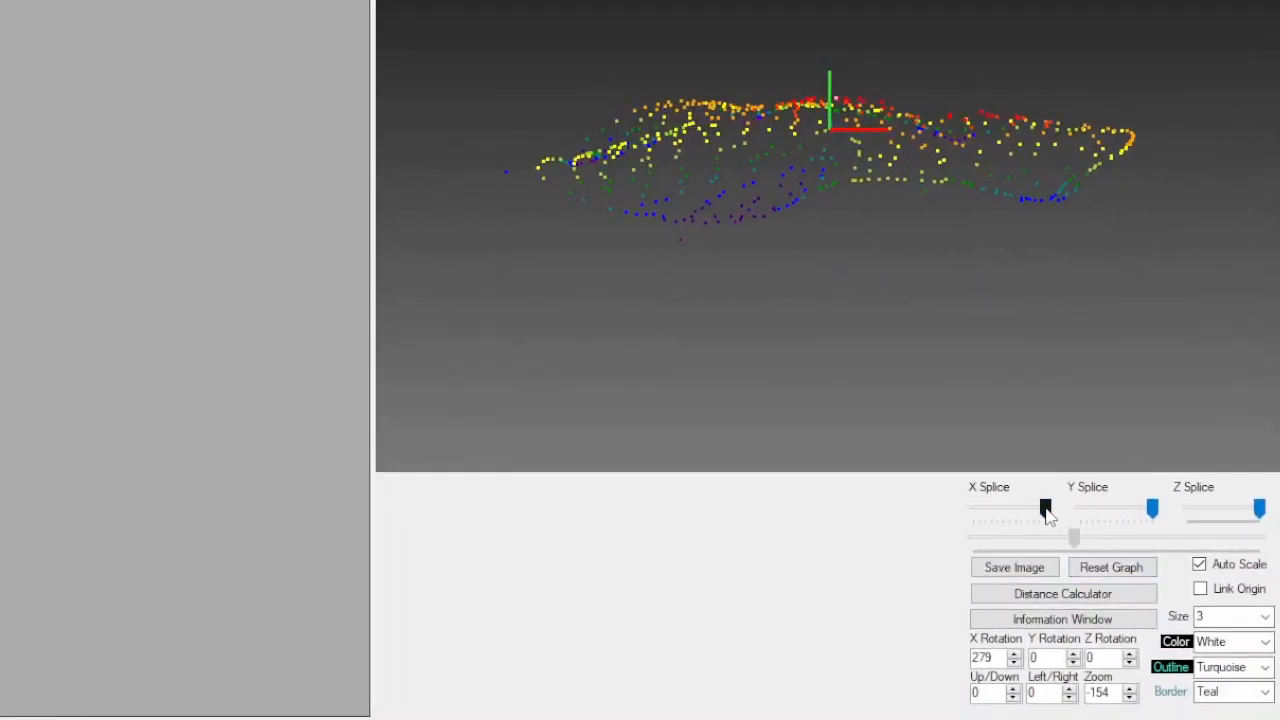
Step: Examine cross-sections of the plotted point cloud by varying its X and Y splices
left_click_drag(1073, 518, 1046, 516)
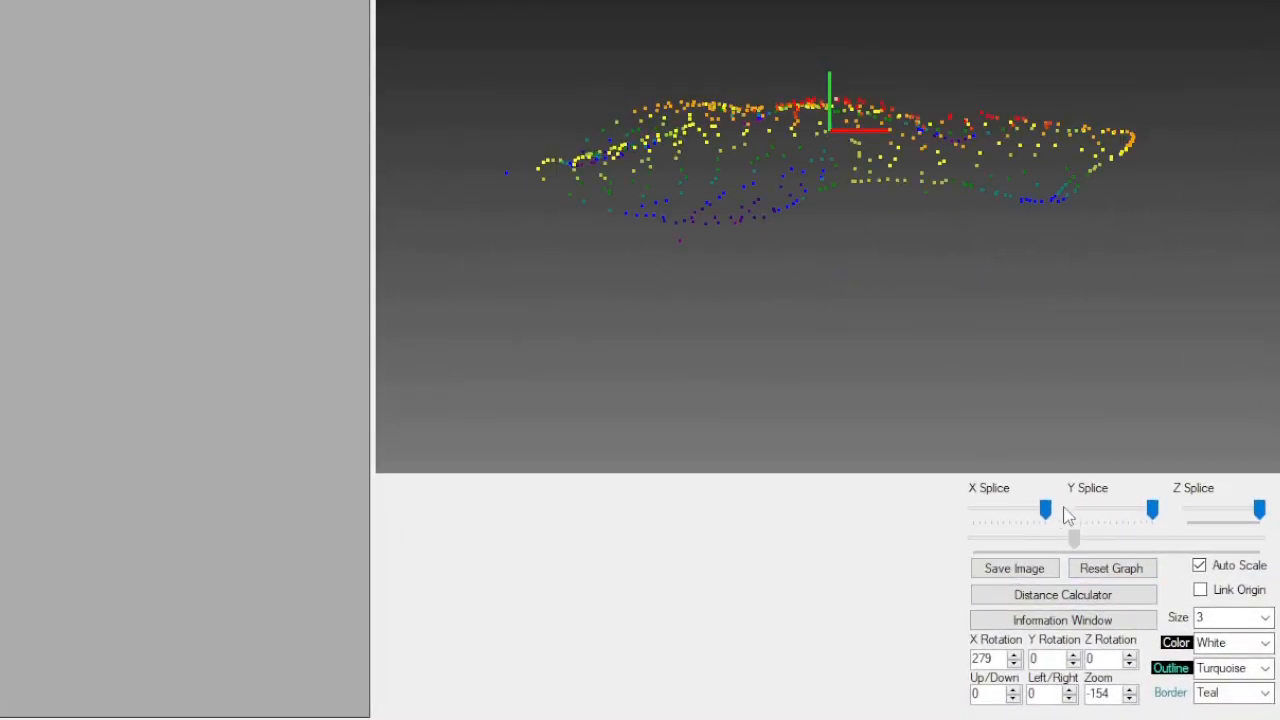
mouse_move(1152, 512)
left_mouse_down()
mouse_move(1134, 512)
mouse_move(1171, 514)
left_mouse_up()
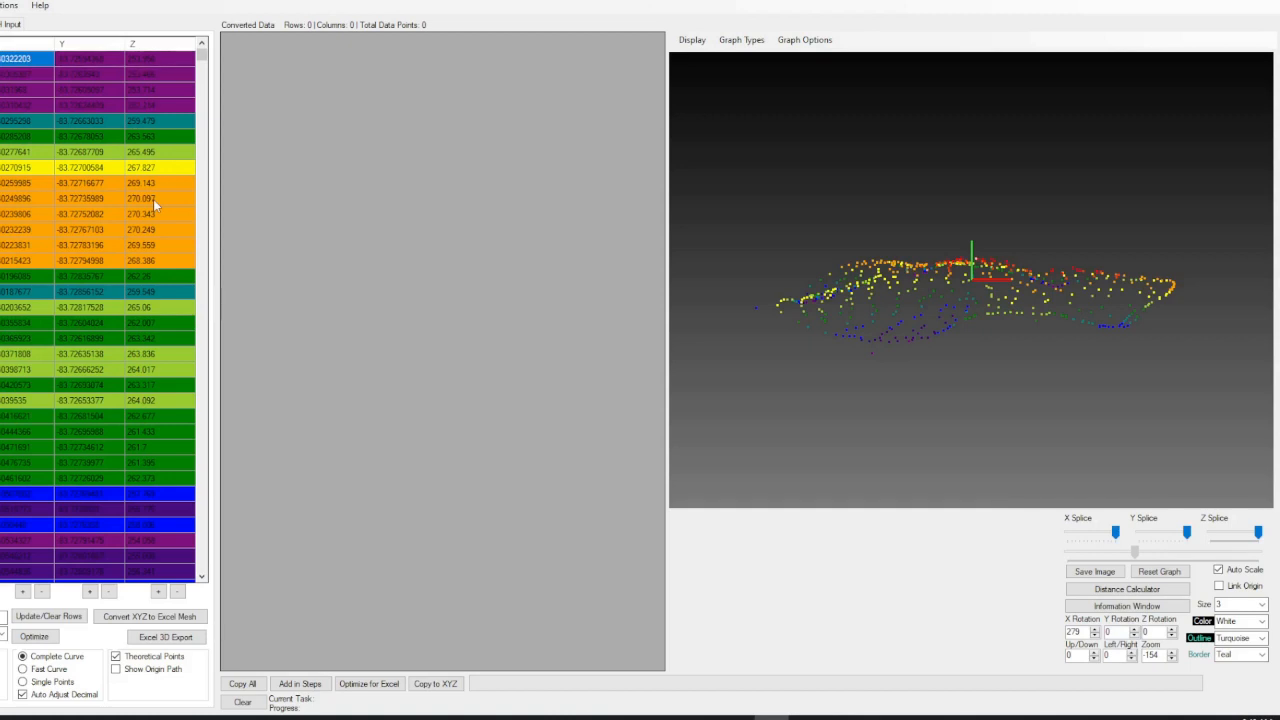
Step: Convert the XYZ input data to an Excel mesh and inspect the resulting 3D mesh graph
left_click(191, 626)
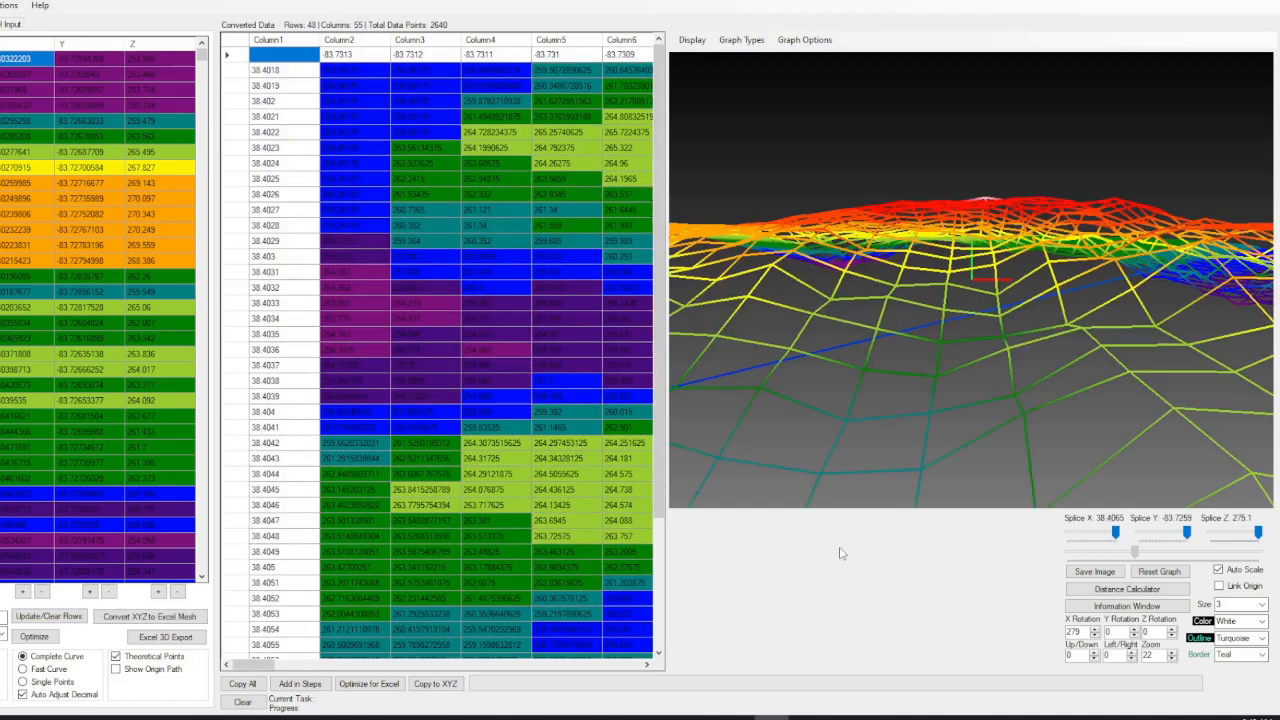
scroll(944, 418, "down", 10)
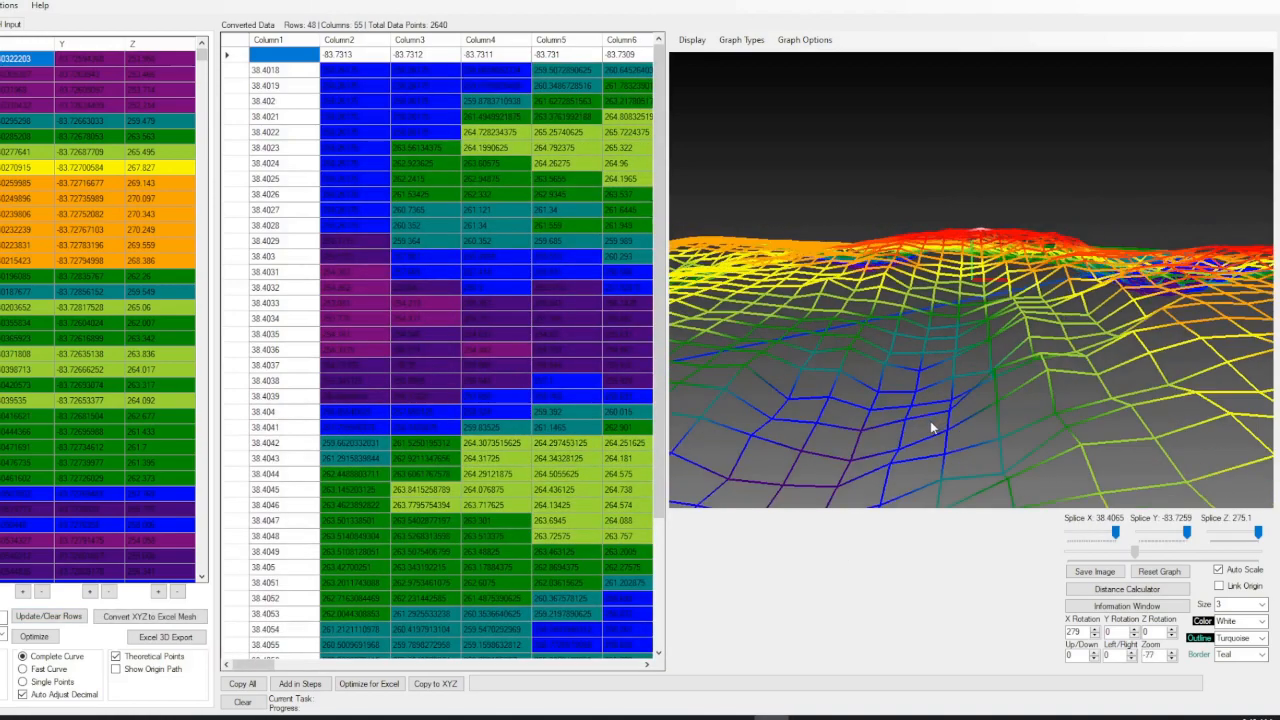
scroll(930, 422, "down", 1)
left_click_drag(1007, 330, 1008, 404)
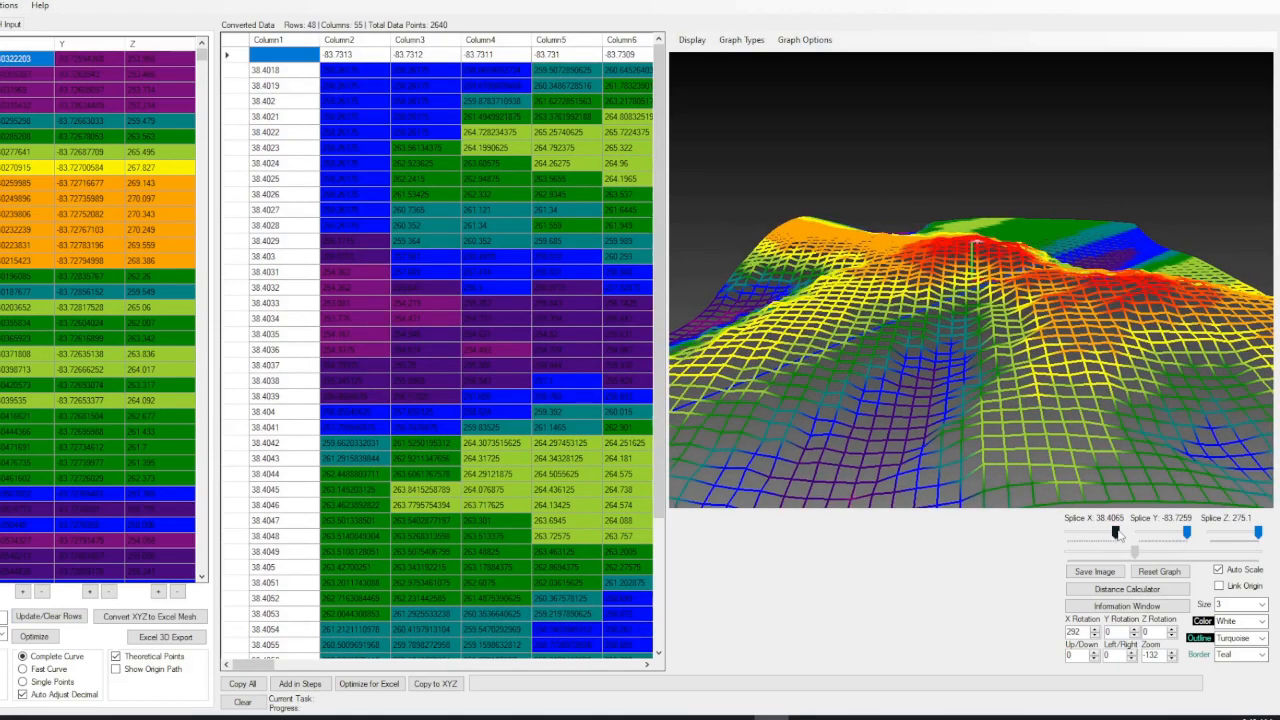
Step: Examine the terrain mesh by varying its X, Y and Z splices and viewing it from another side
left_click_drag(1119, 538, 1187, 536)
mouse_move(1260, 540)
left_mouse_down()
mouse_move(1211, 537)
mouse_move(1268, 539)
left_mouse_up()
left_click_drag(1000, 426, 973, 425)
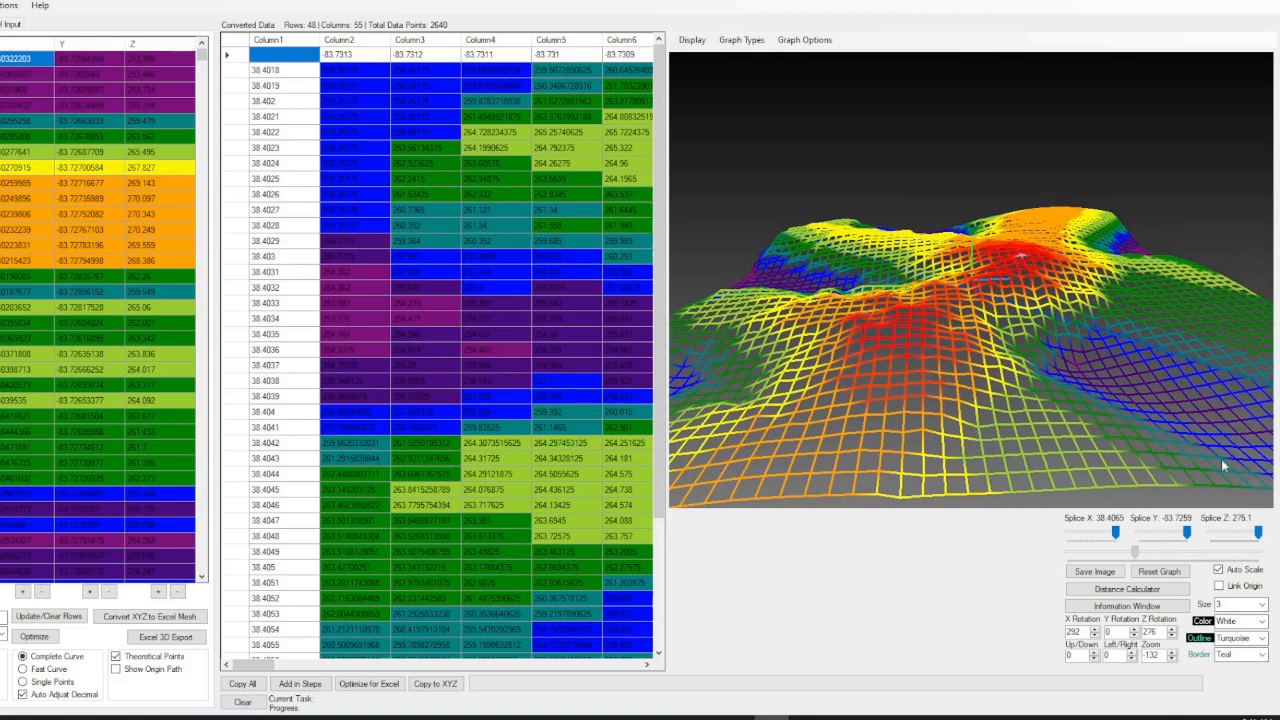
Step: Show the graph as Single Y and vary the Y splice, including -83.7273, to compare elevation profiles with the converted data columns
left_click(748, 42)
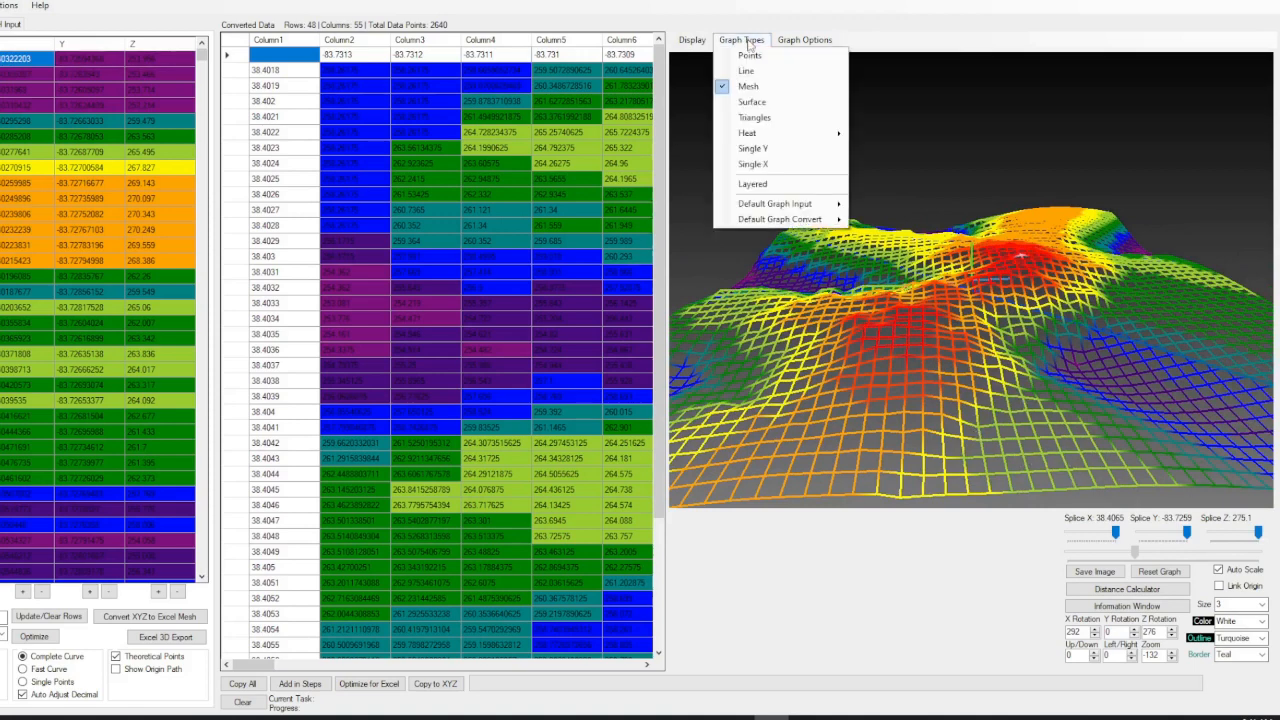
left_click(795, 154)
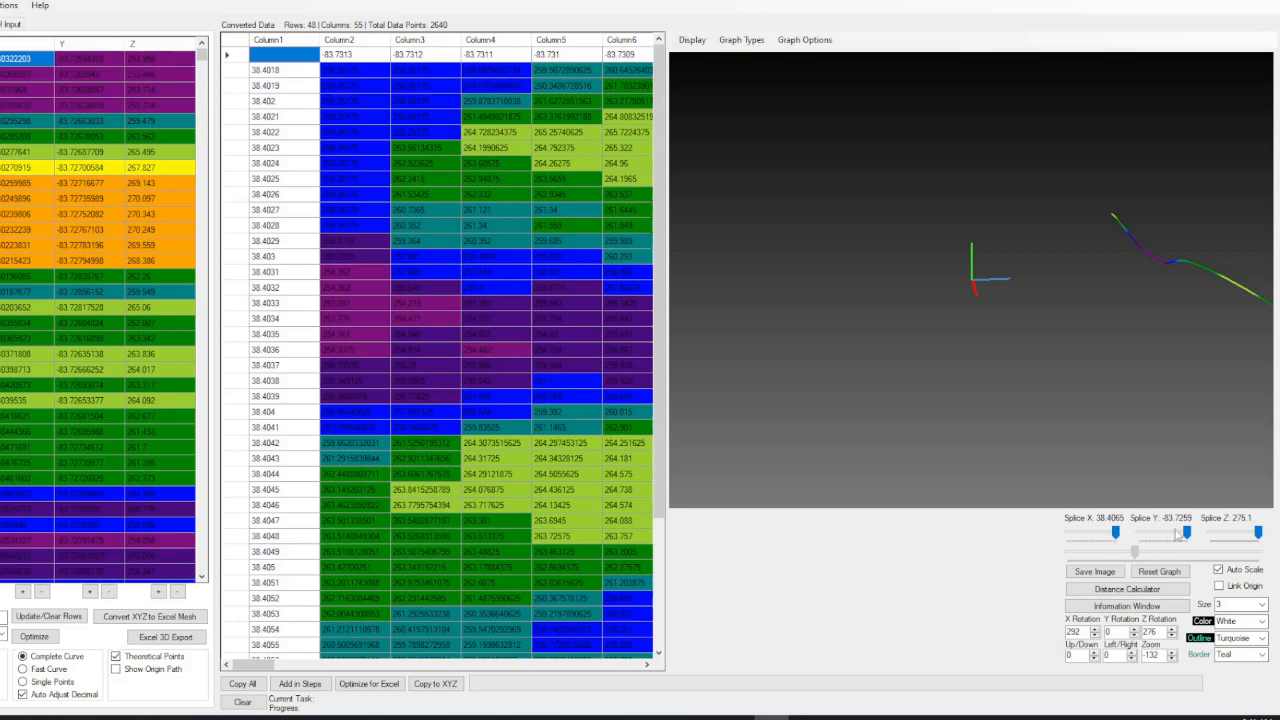
mouse_move(1188, 536)
left_mouse_down()
mouse_move(1141, 537)
mouse_move(1178, 537)
left_mouse_up()
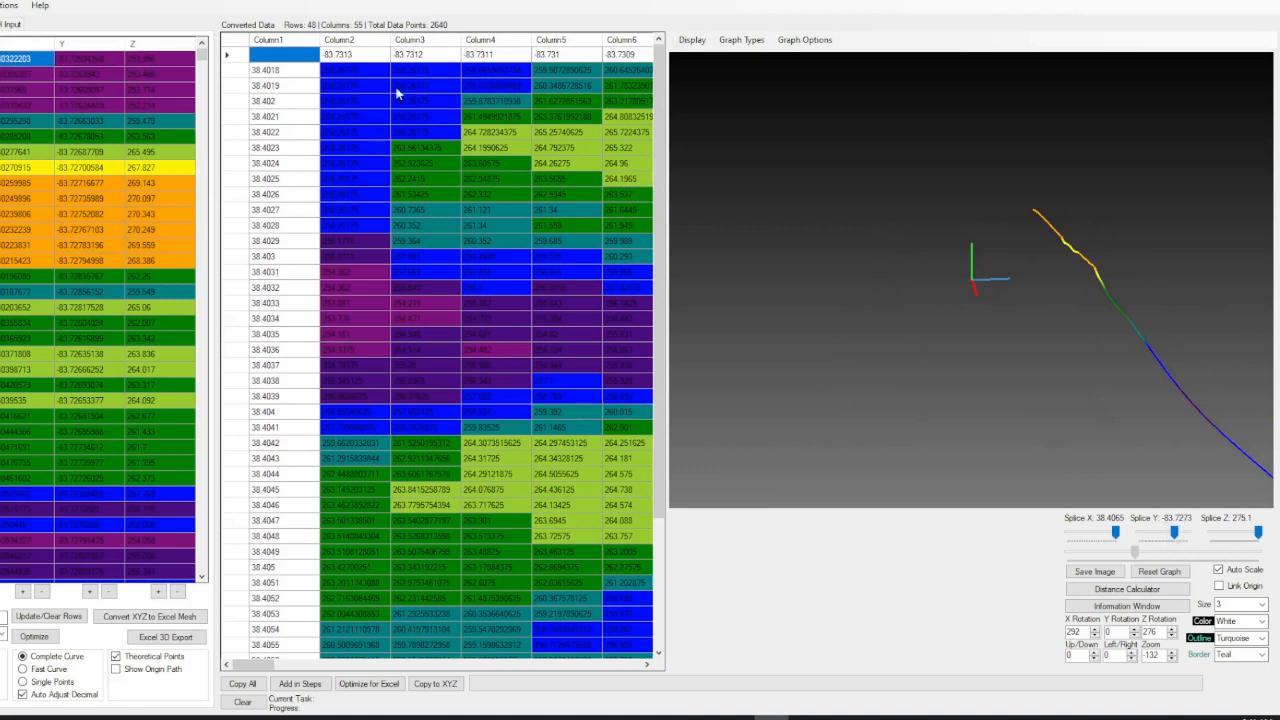
left_click_drag(252, 665, 378, 665)
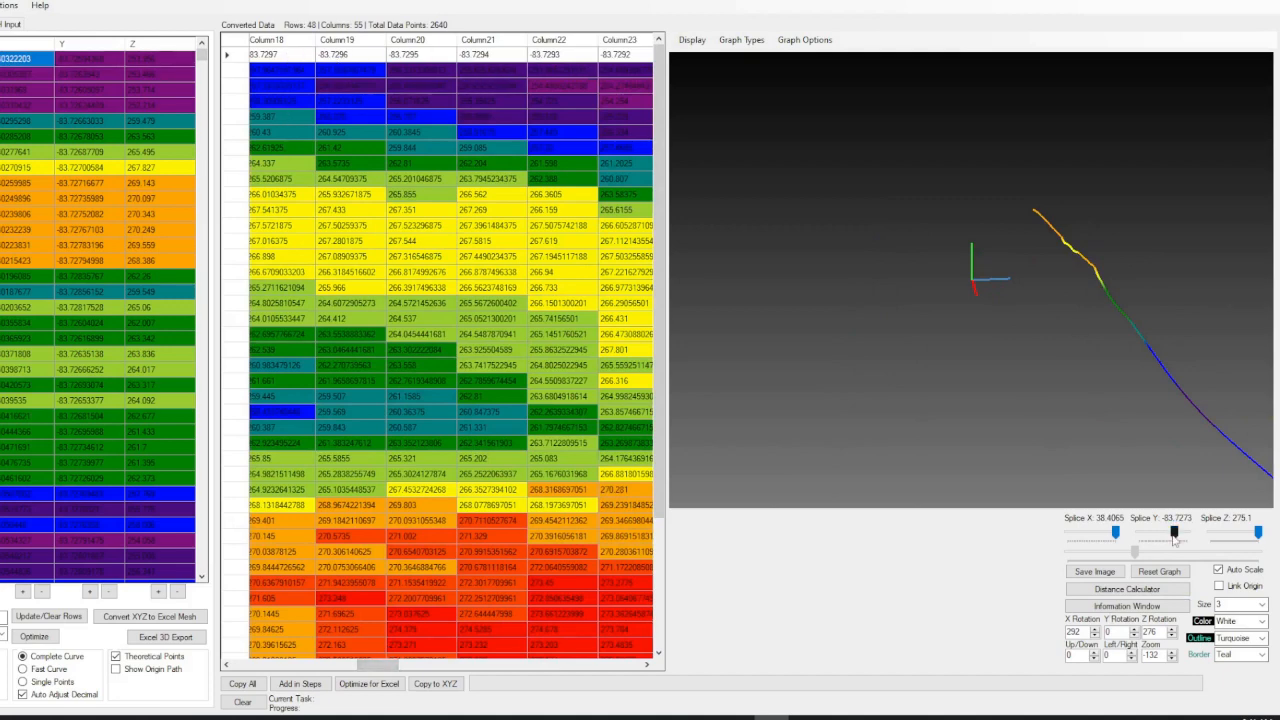
mouse_move(1175, 538)
left_mouse_down()
mouse_move(1146, 538)
mouse_move(1195, 540)
mouse_move(1151, 541)
left_mouse_up()
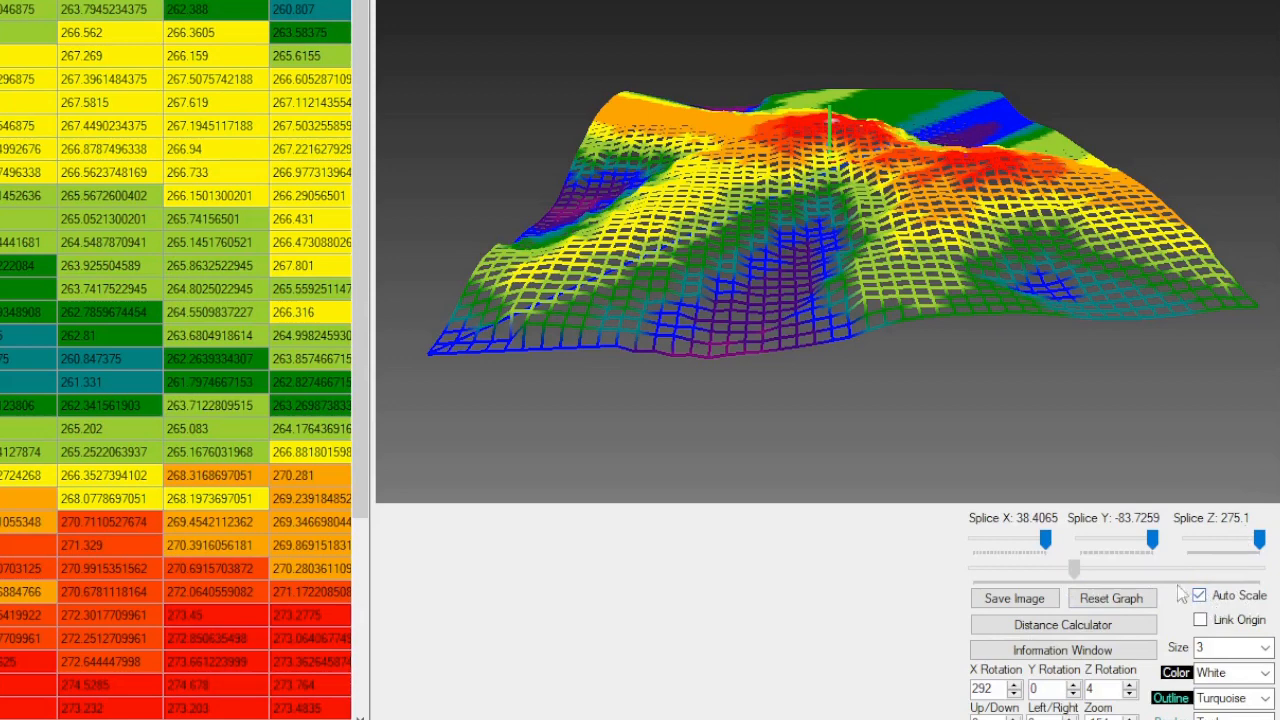
Step: Turn off Auto Scale for the mesh graph and adjust its scale manually to exaggerate the terrain's elevation
left_click_drag(1045, 444, 694, 179)
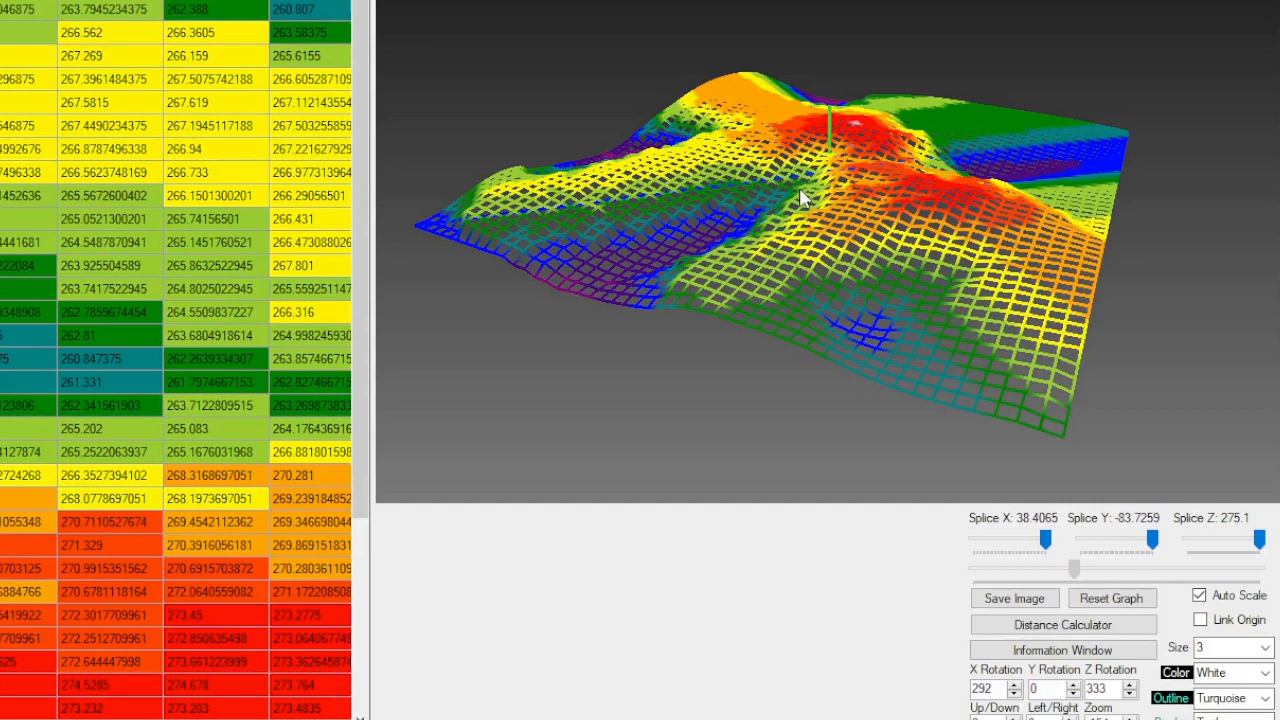
left_click(1237, 598)
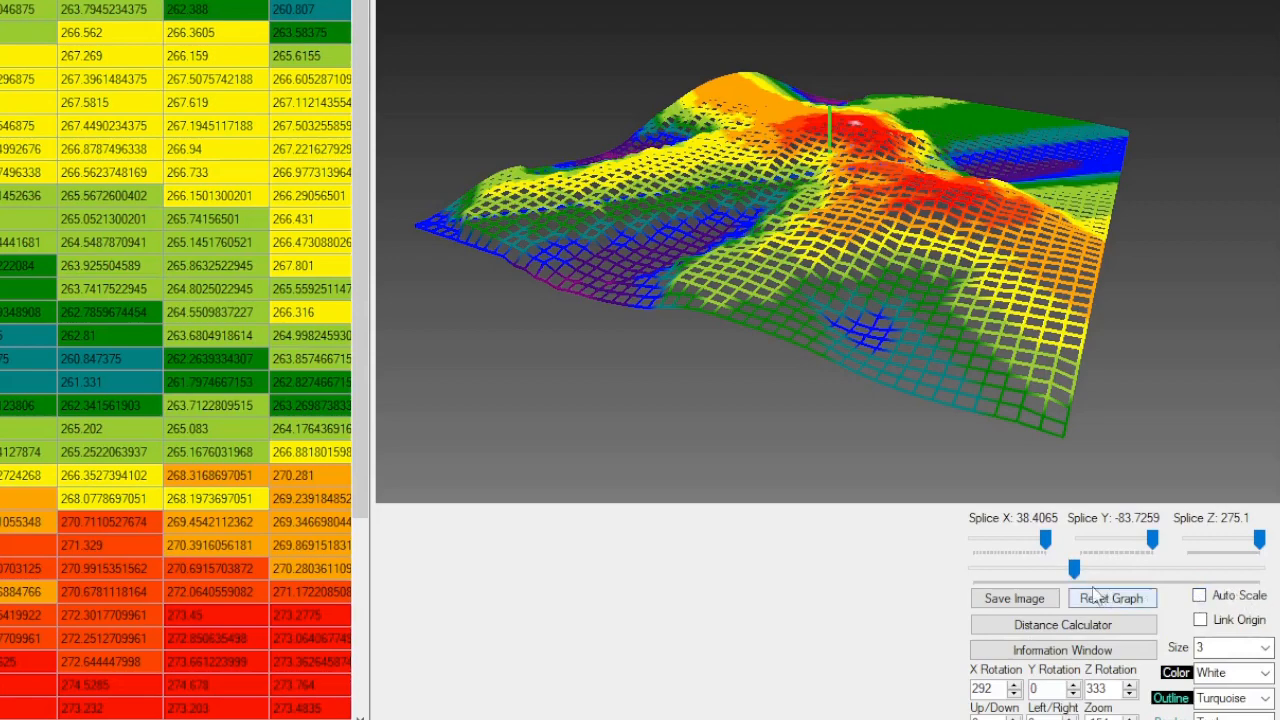
left_click_drag(1075, 569, 1042, 570)
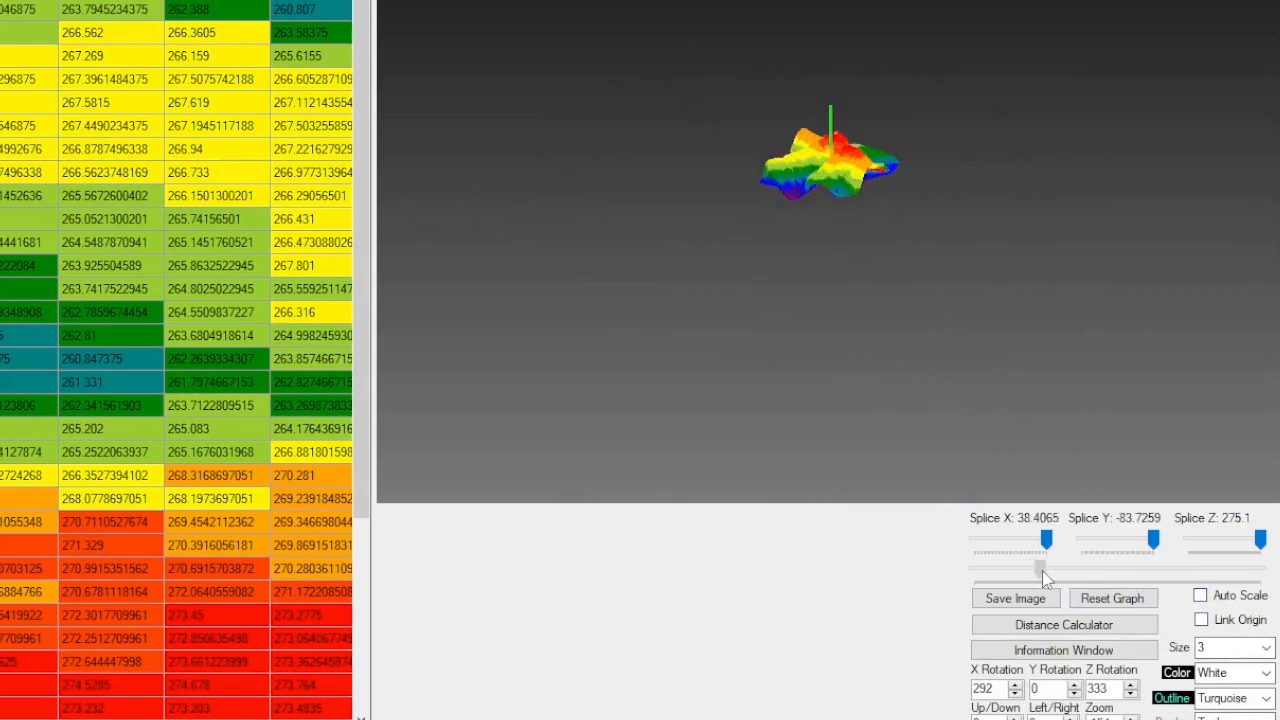
scroll(821, 268, "up", 10)
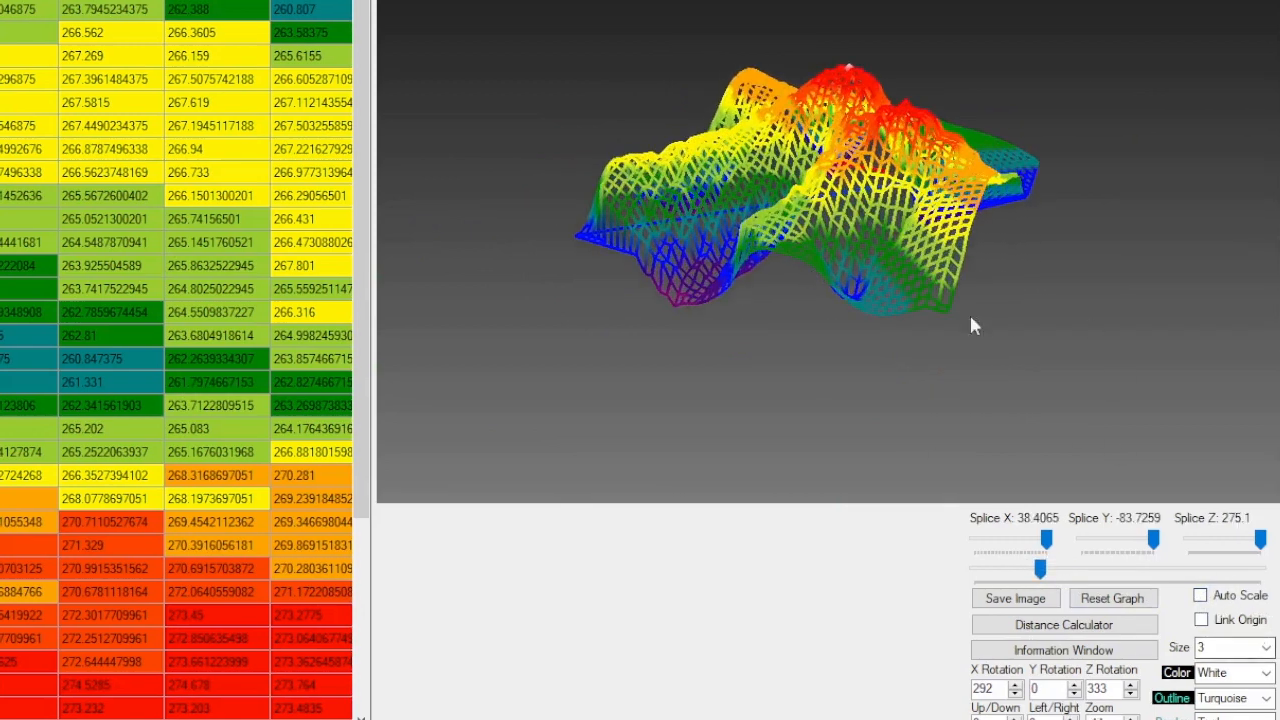
left_click_drag(895, 329, 1090, 295)
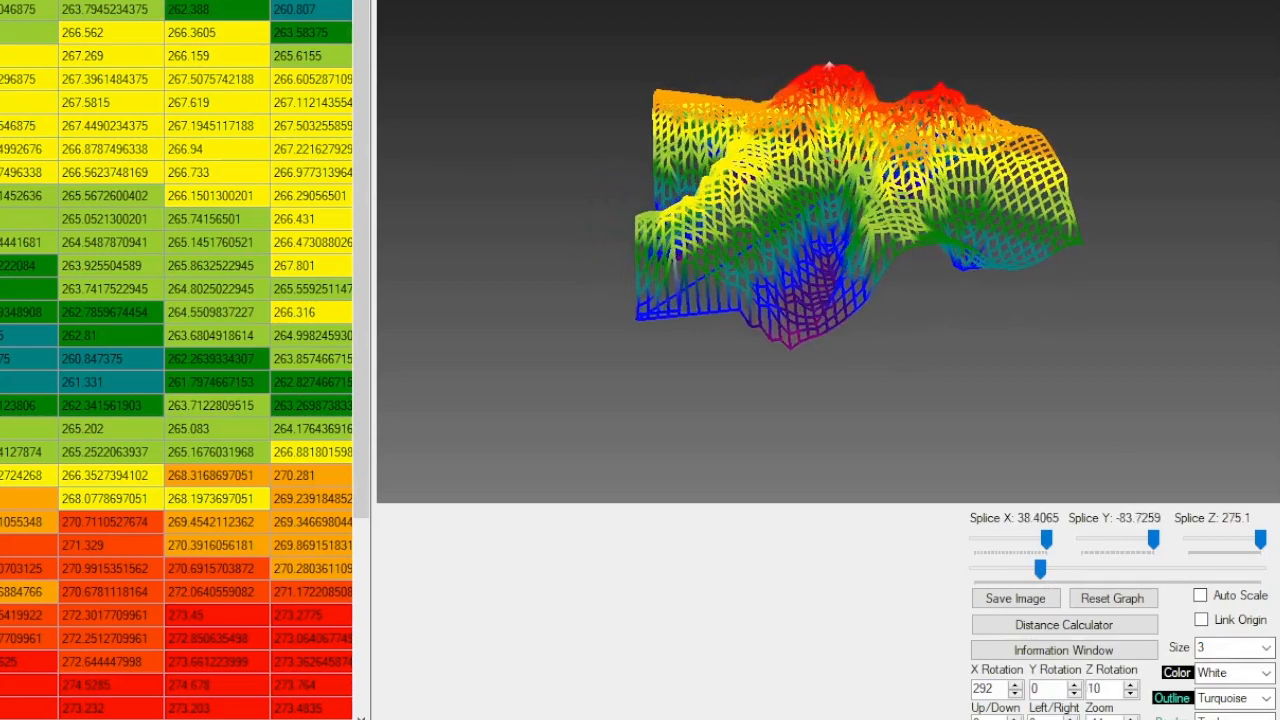
left_click_drag(853, 325, 1017, 346)
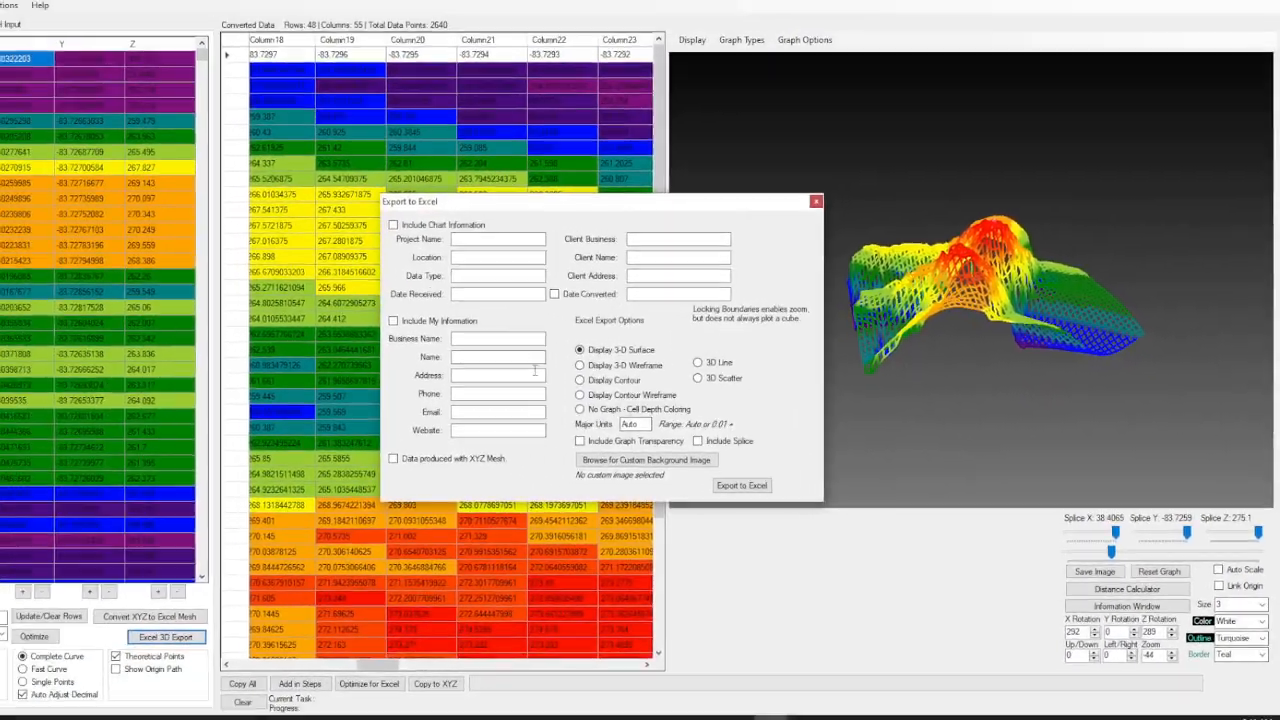
Step: Export the converted mesh data to Excel with a 3-D wireframe chart
left_click(725, 485)
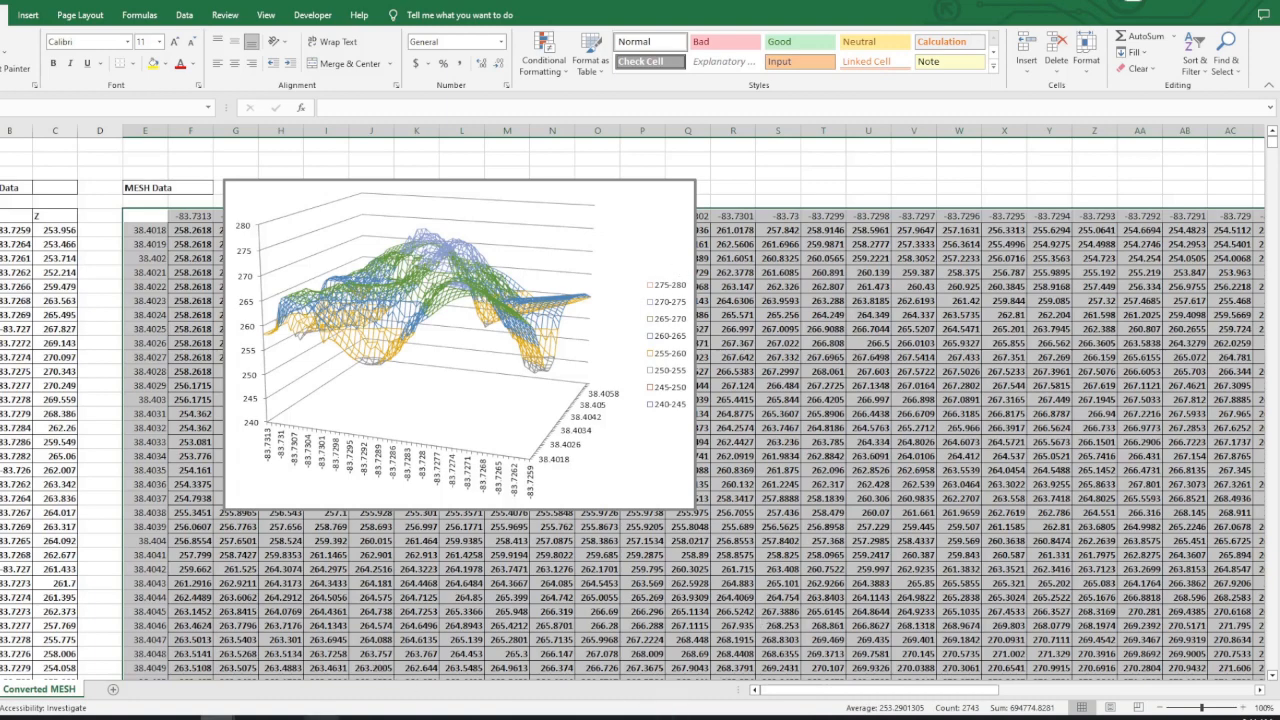
Step: Switch back to XYZ Mesh, turn Auto Scale on for the mesh graph and inspect the terrain at a Z rotation of 30
left_click(780, 717)
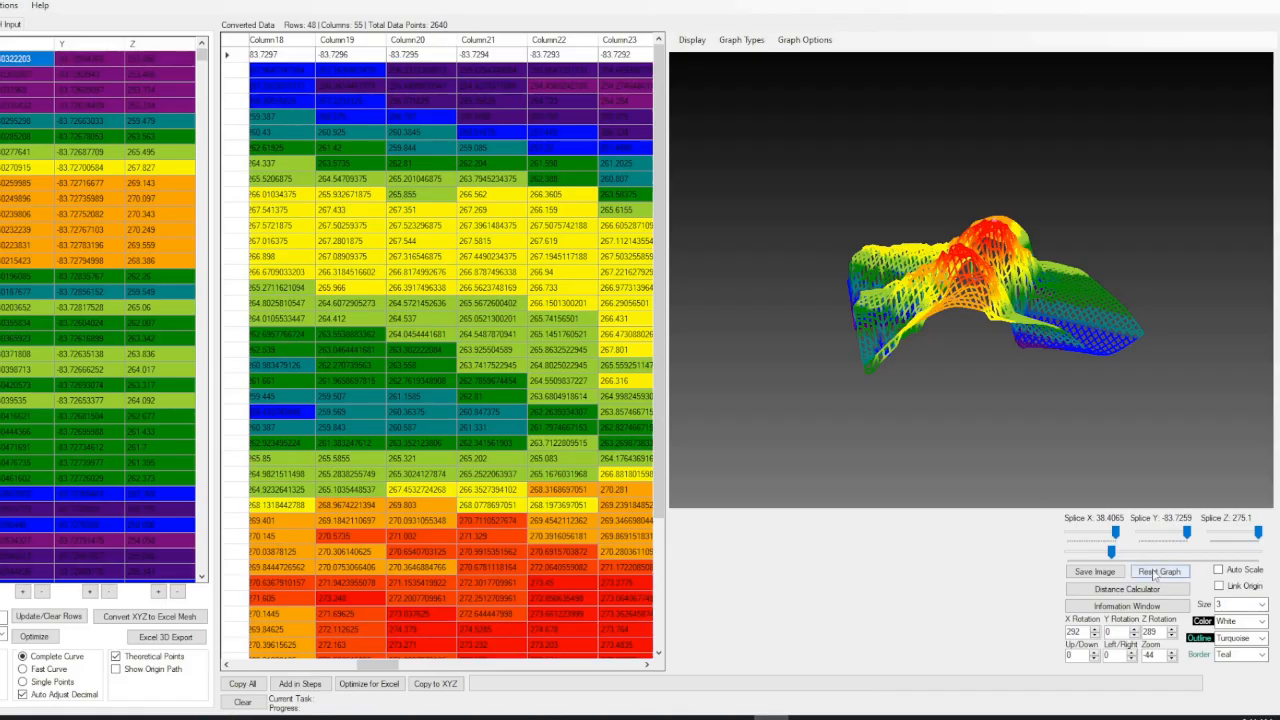
left_click(1222, 570)
scroll(990, 387, "down", 10)
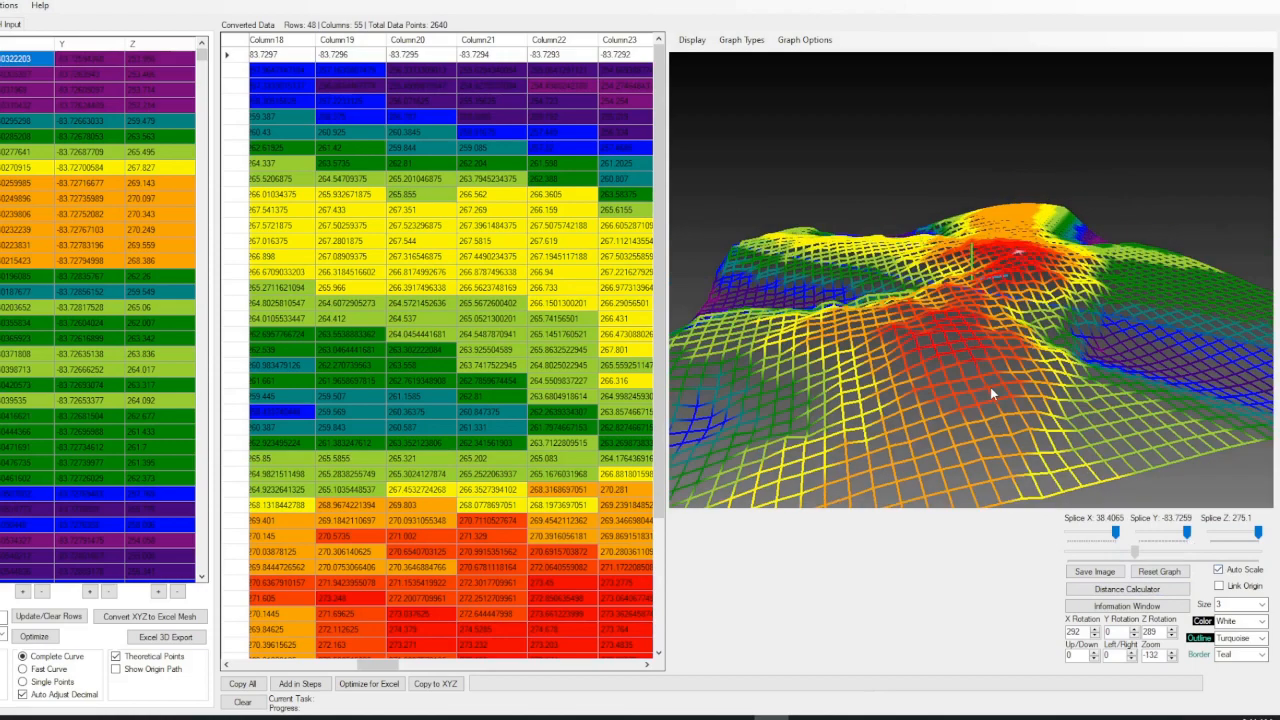
left_click_drag(980, 325, 1120, 341)
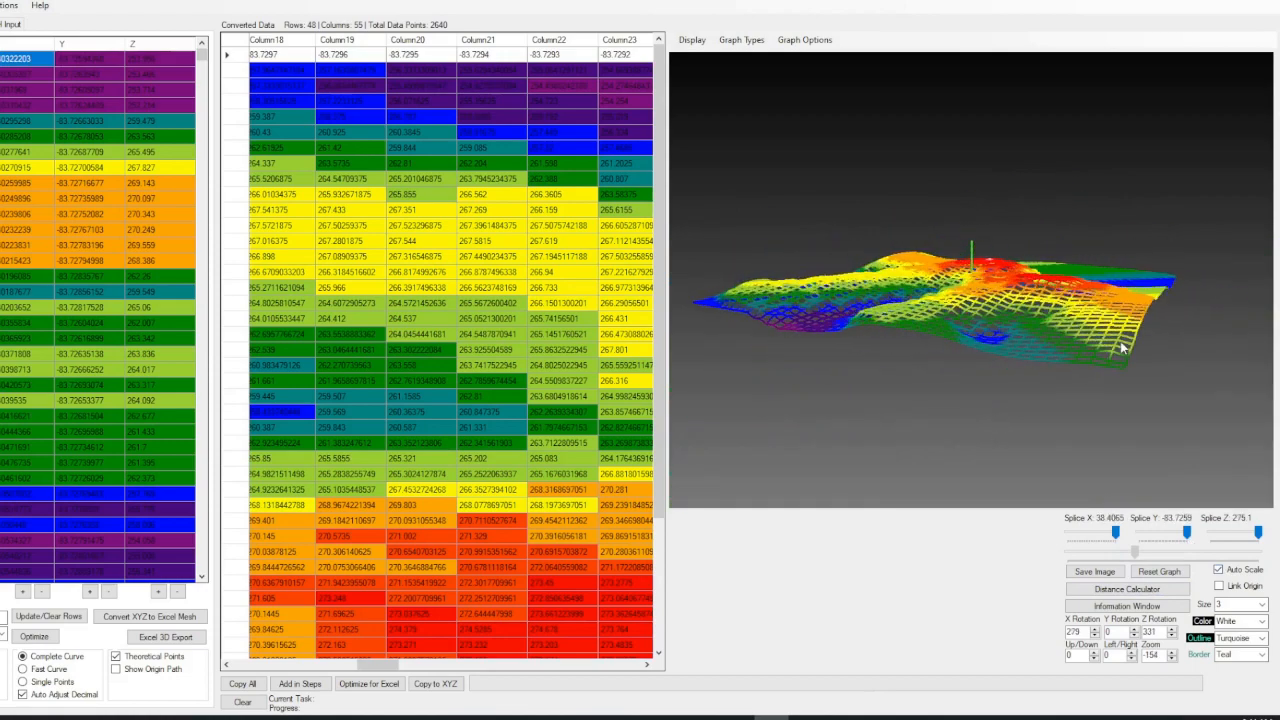
left_click_drag(1113, 350, 1040, 365)
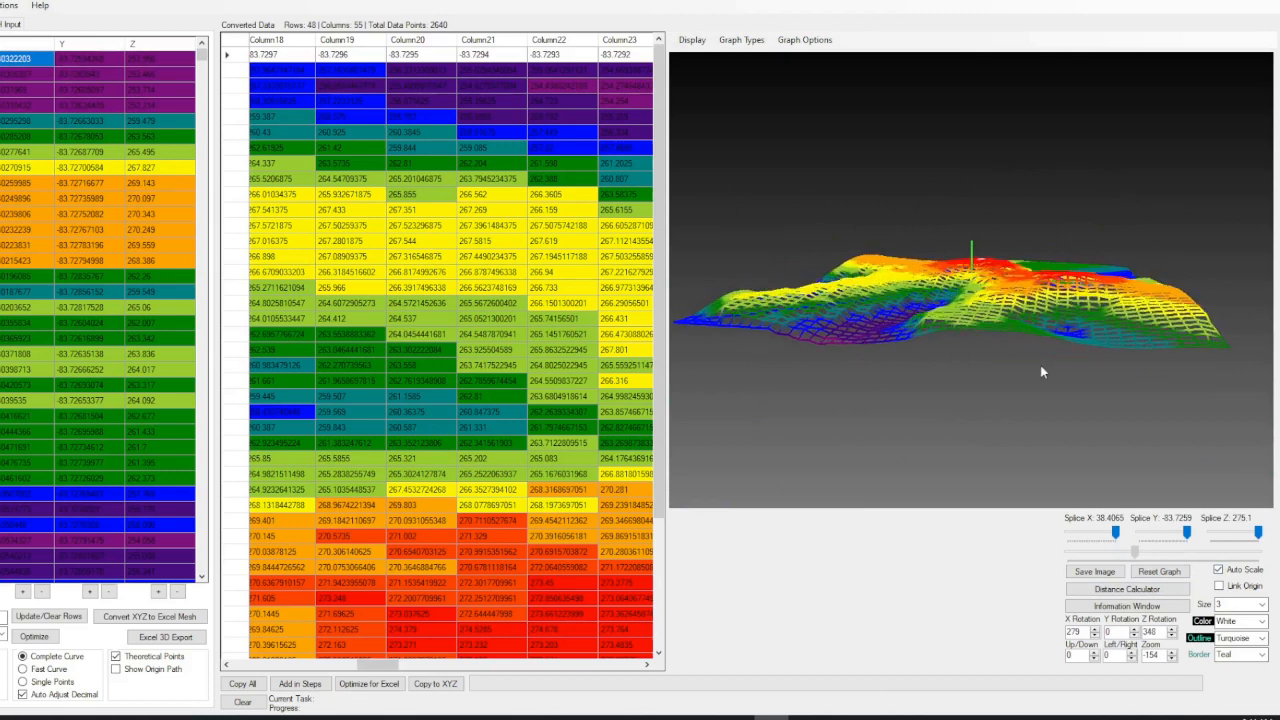
key("Right")
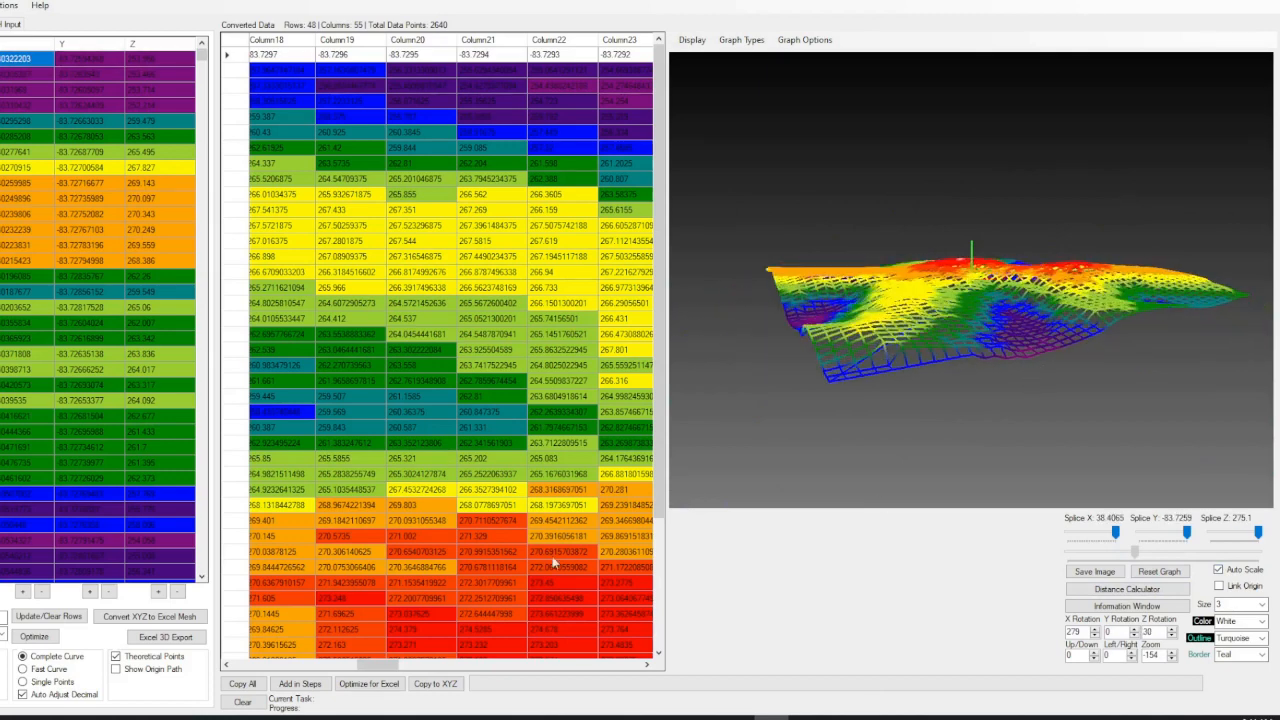
Step: Switch to the exported Excel workbook and resize and position its window beside the XYZ Mesh graph for comparison
mouse_move(215, 712)
left_click(245, 648)
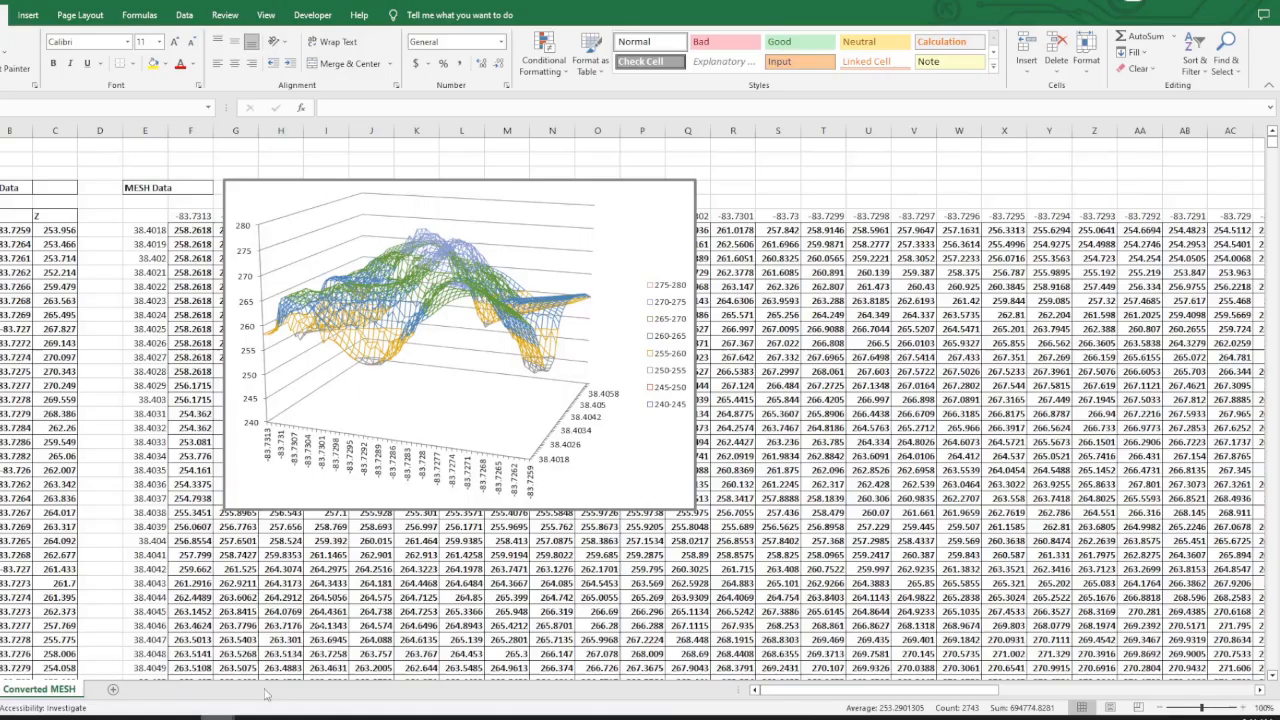
left_click_drag(952, 15, 290, 41)
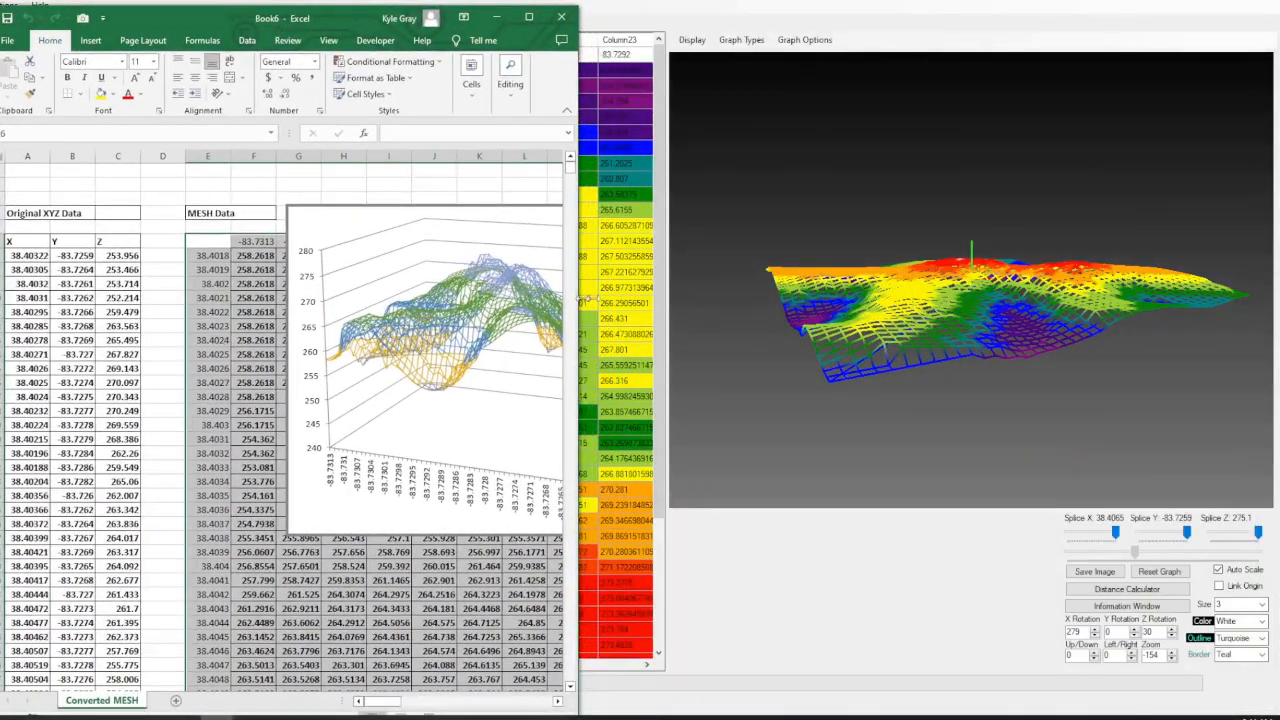
left_click_drag(580, 300, 1000, 300)
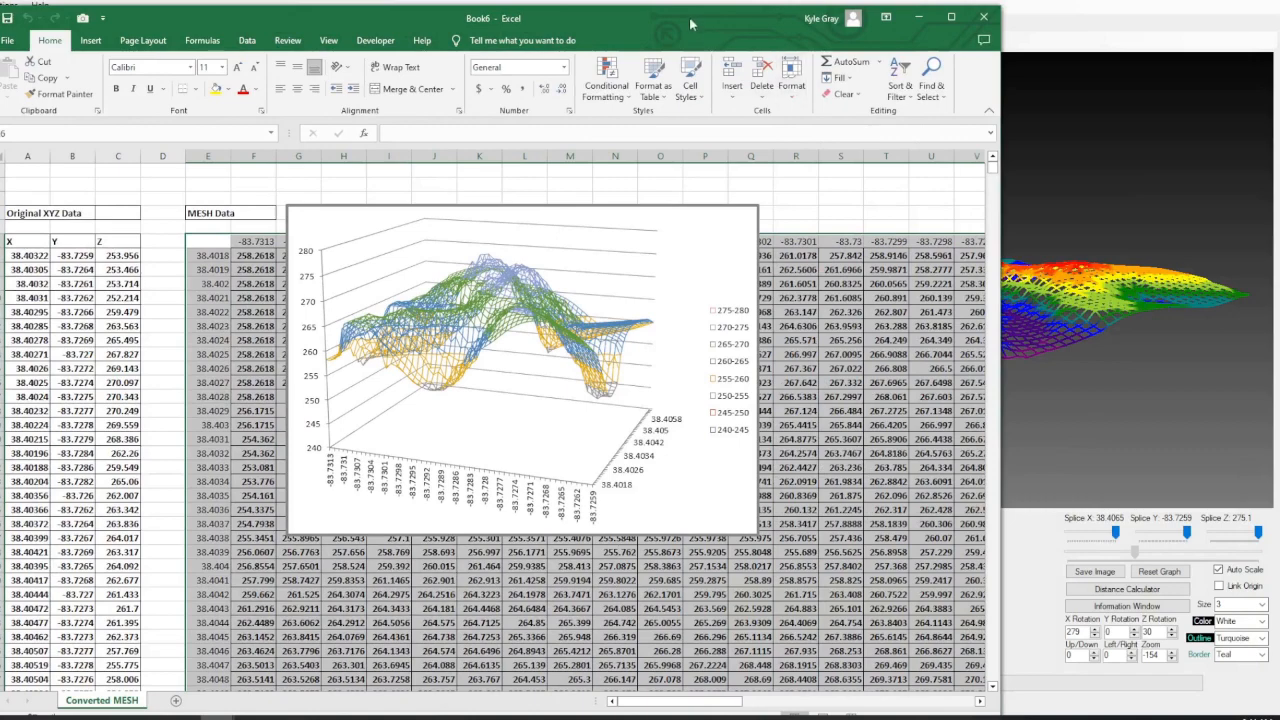
left_click_drag(690, 24, 336, 16)
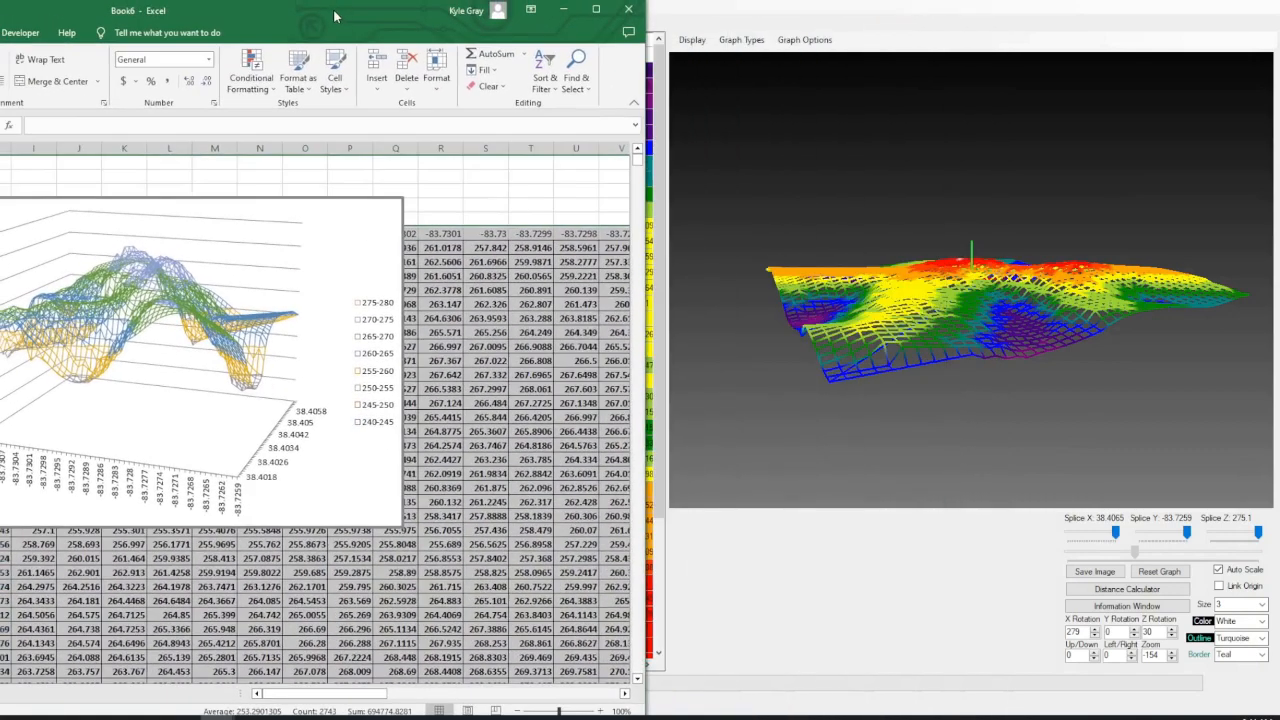
Step: Widen the exported wireframe chart so its proportions better match the terrain mesh in XYZ Mesh
left_click(399, 365)
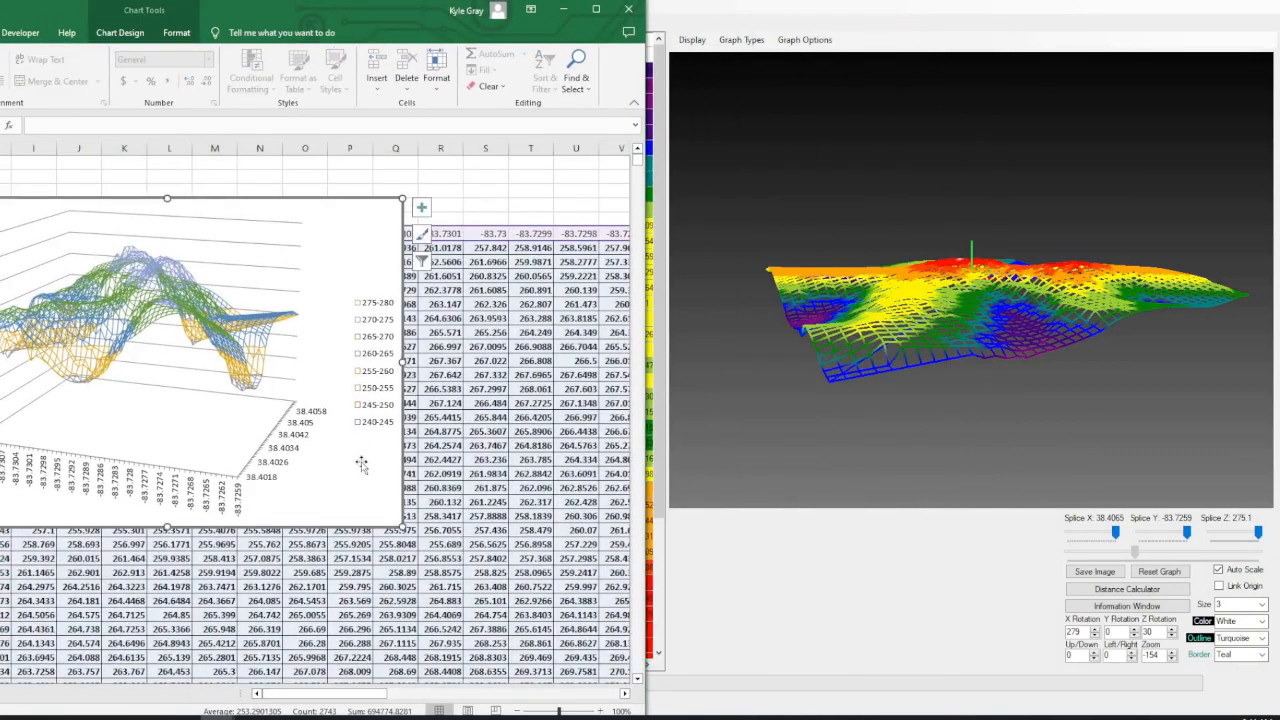
left_click_drag(402, 364, 804, 354)
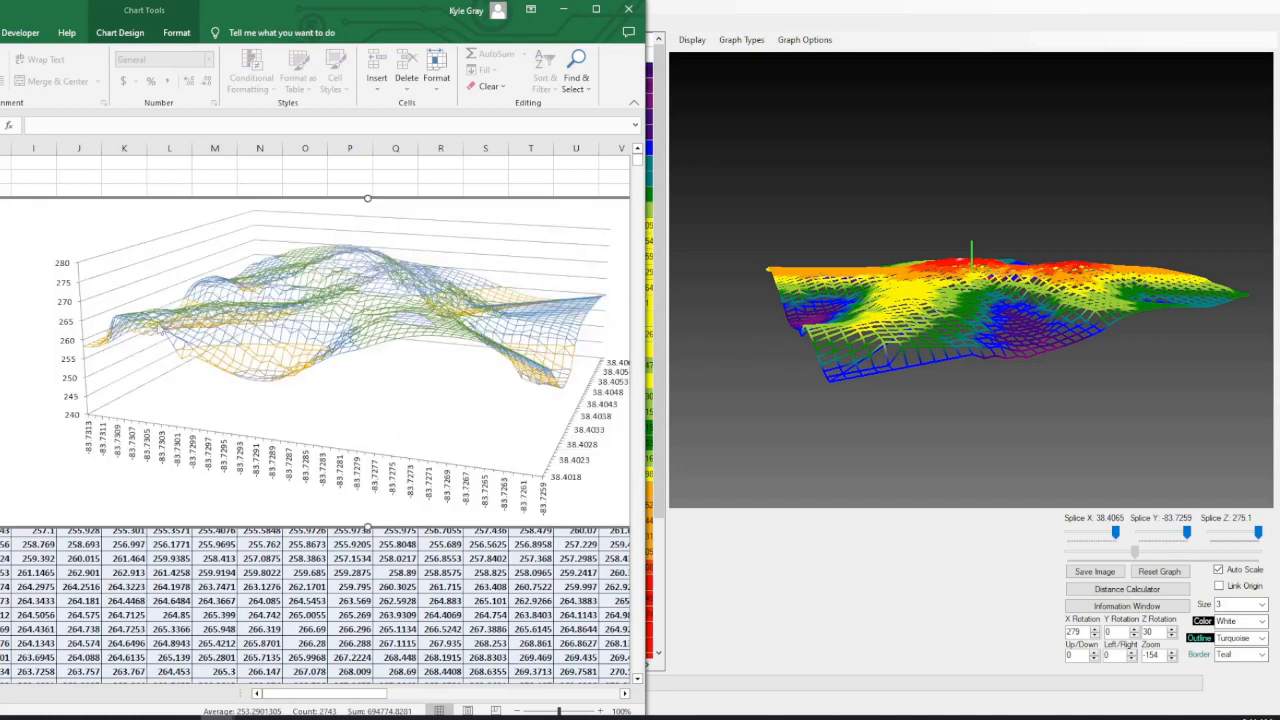